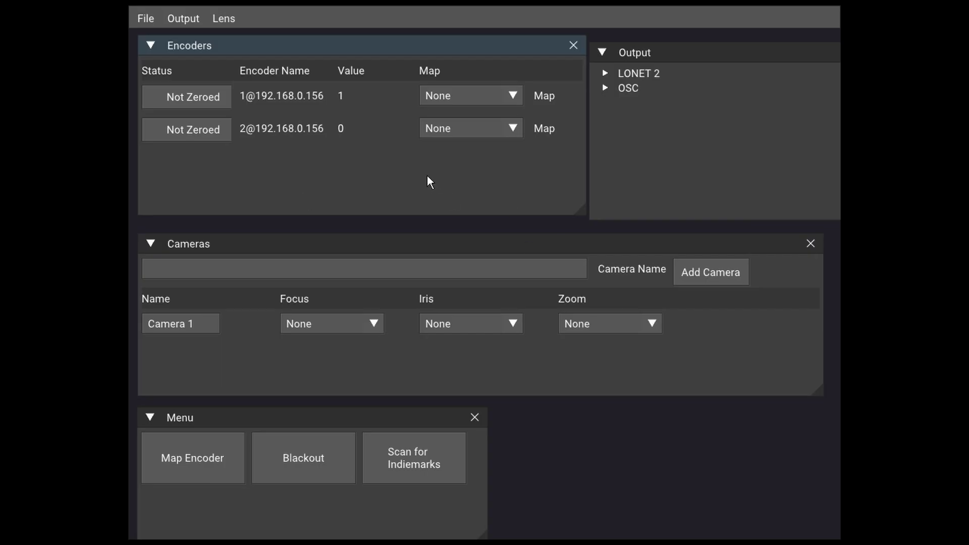
Scroll the Camera Lens Calibration guide through 'Calibrating your Lens' to Section Results, then return to LONET 2.
left_click(225, 26)
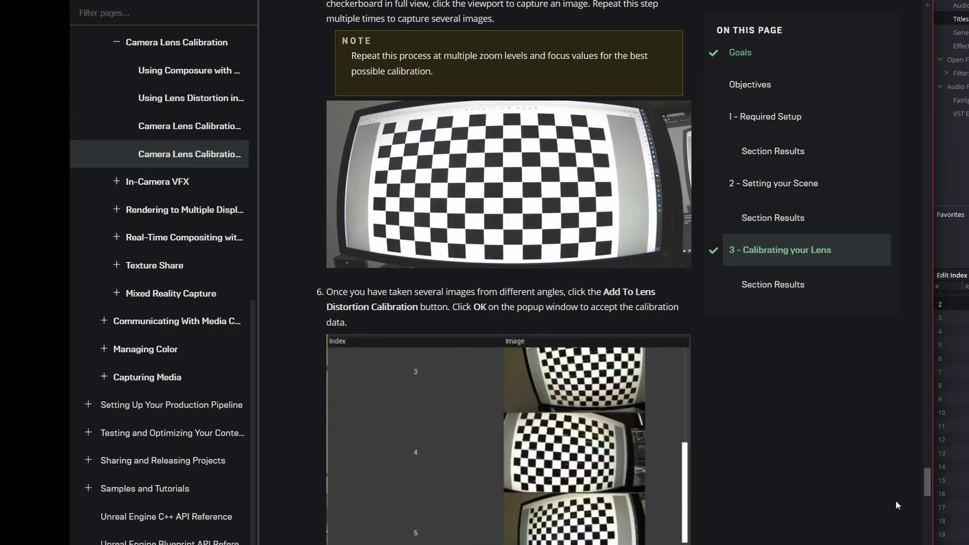
left_click_drag(928, 487, 908, 544)
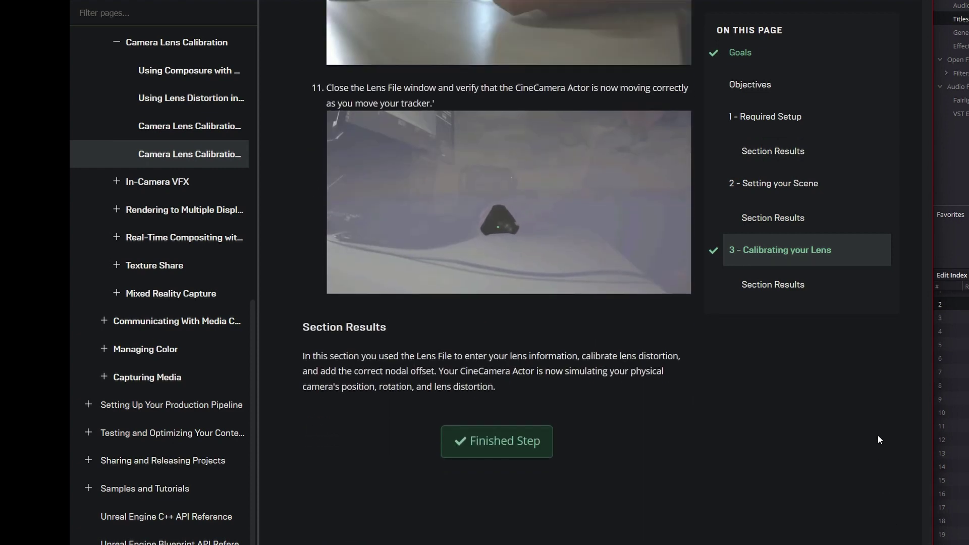
key("alt+z")
Start a lens map named Dzo 75mm for encoder 2, with map type Focus and Metric units.
left_click(932, 127)
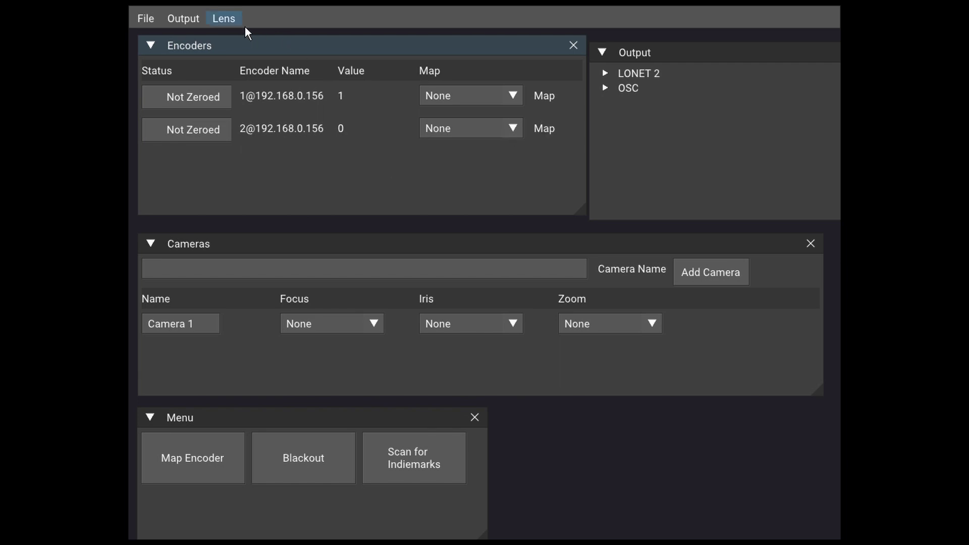
left_click(224, 19)
left_click(226, 45)
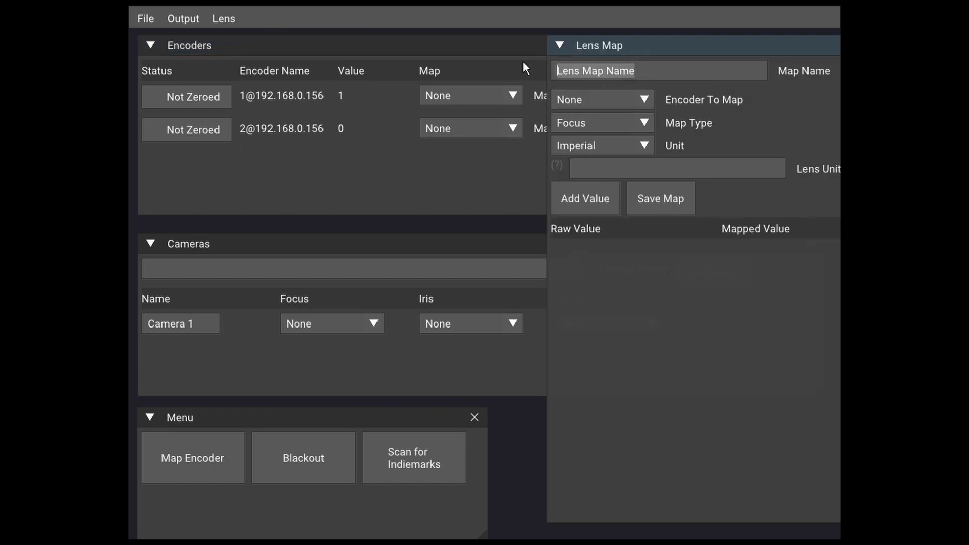
type("Dzo")
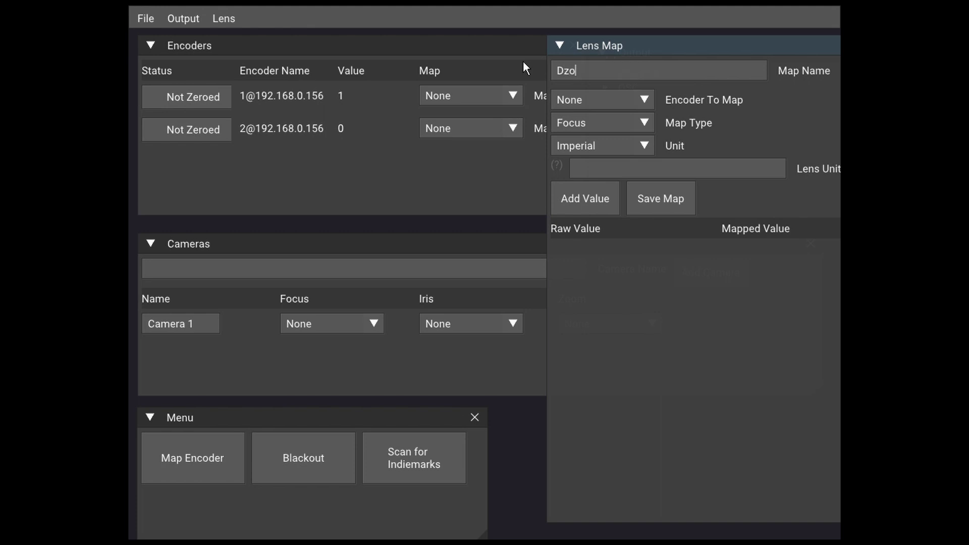
type(" 75mm")
left_click(641, 102)
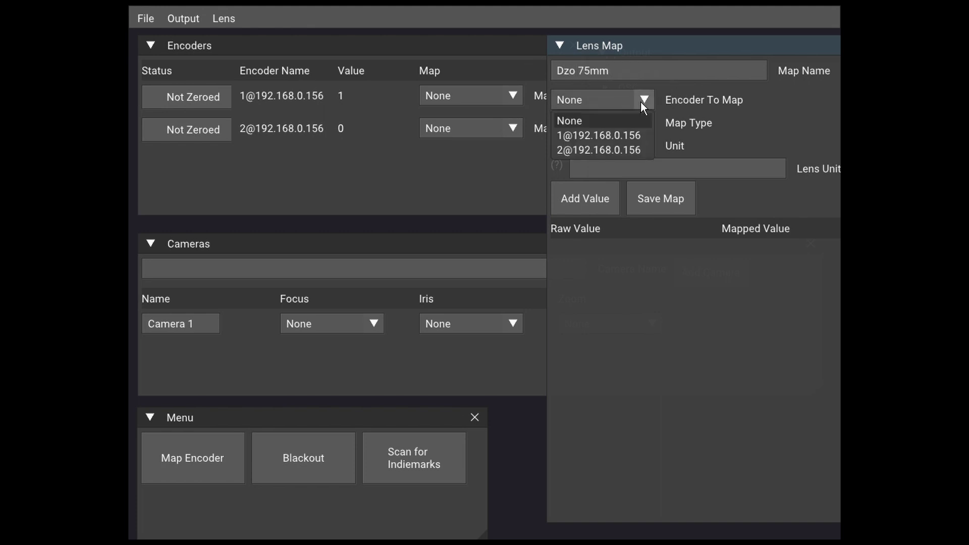
left_click(625, 155)
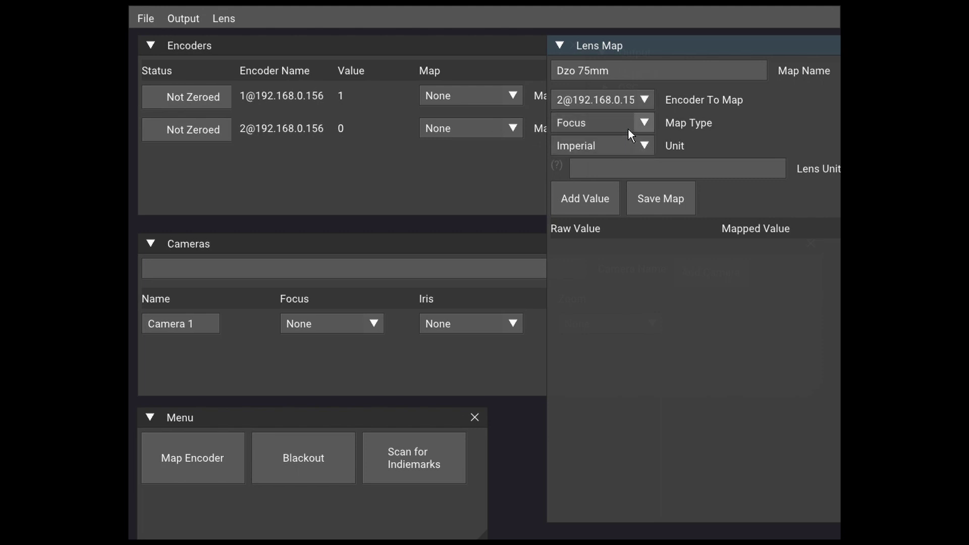
left_click(628, 128)
left_click(686, 137)
left_click(611, 153)
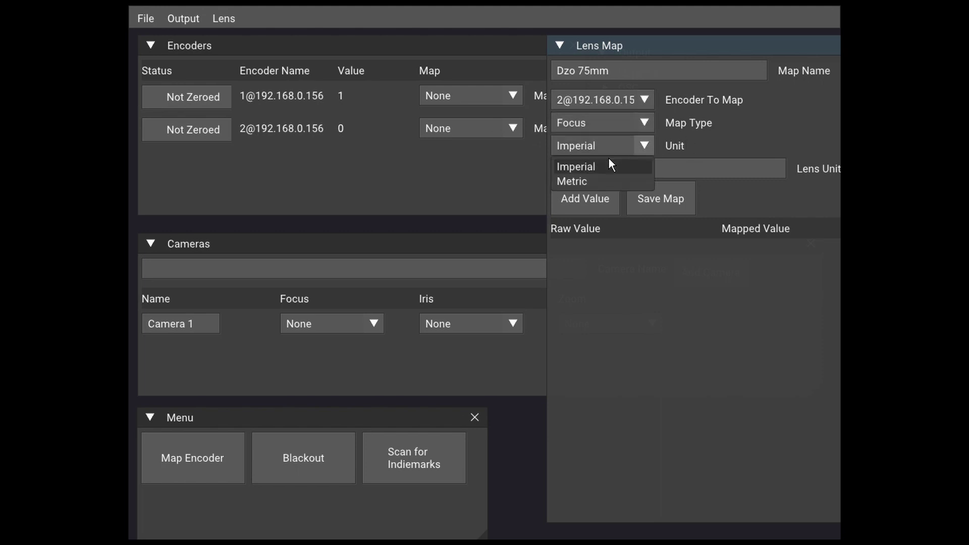
left_click(598, 183)
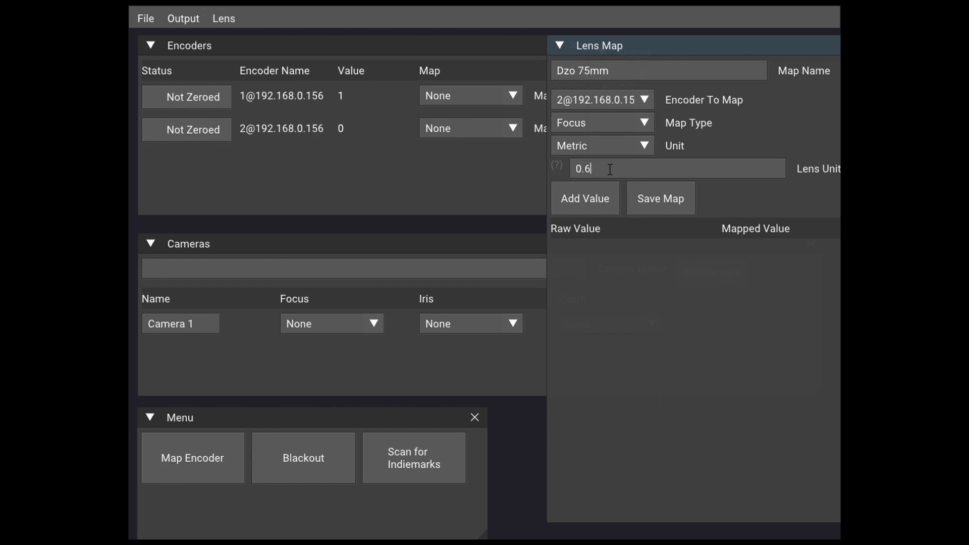
Enter focus distances 0.6, 0.65 and 1.3 for raw readings 0, 614 and 3694.
left_click(595, 199)
left_click(595, 214)
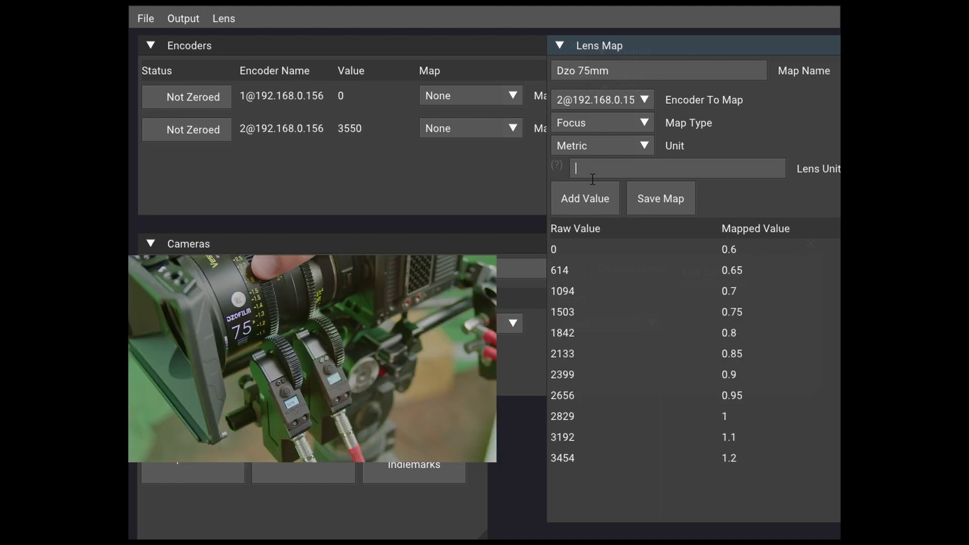
type("1.3")
key("Return")
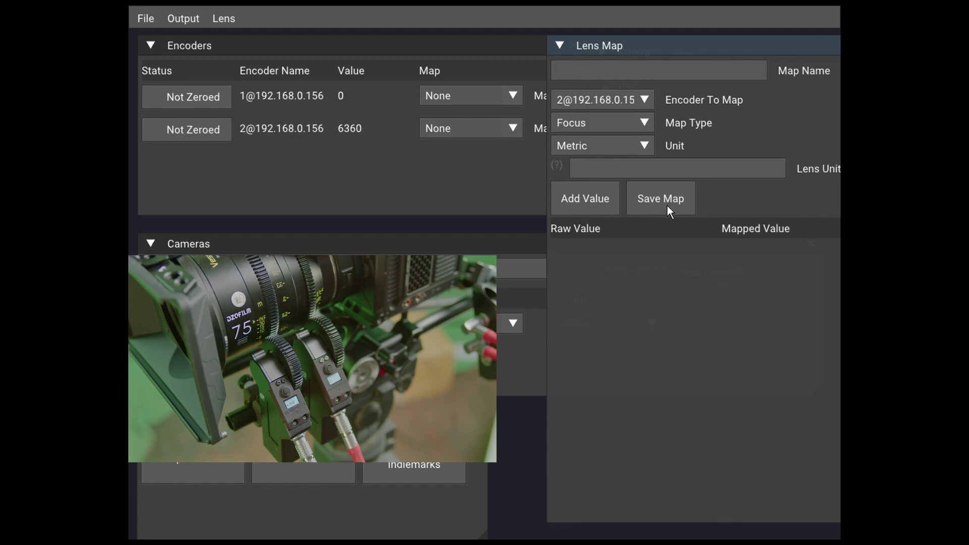
left_click(471, 129)
Assign Dzo 75mm to encoder 2 and start an Iris lens map named Dzo75Iris.
left_click(454, 162)
left_click(669, 71)
type("Dzo75Iris")
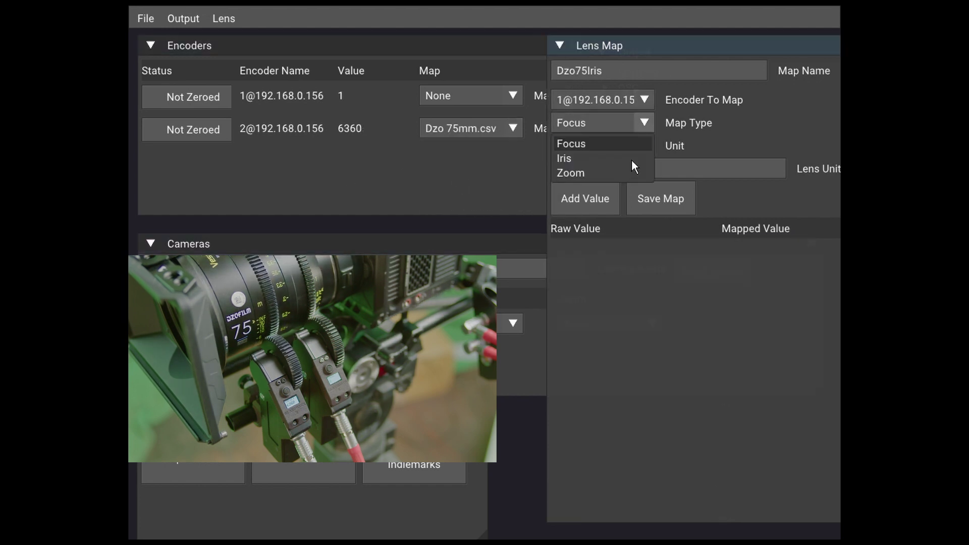
left_click(631, 159)
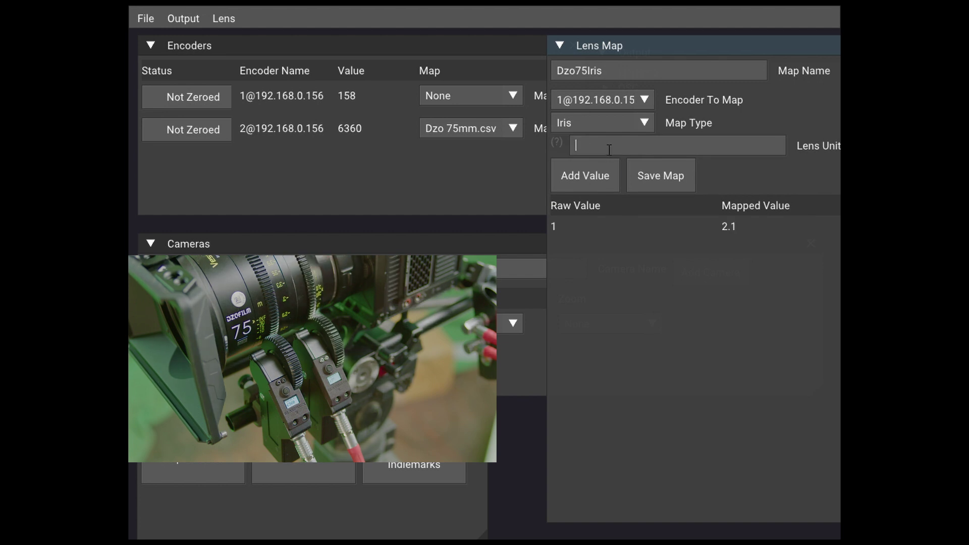
Enter f-stops 2.8, 4, 5.6, 8, 11, 16 and 22 against their raw iris readings.
type("2.8")
key("Return")
type("4")
key("Return")
type("5")
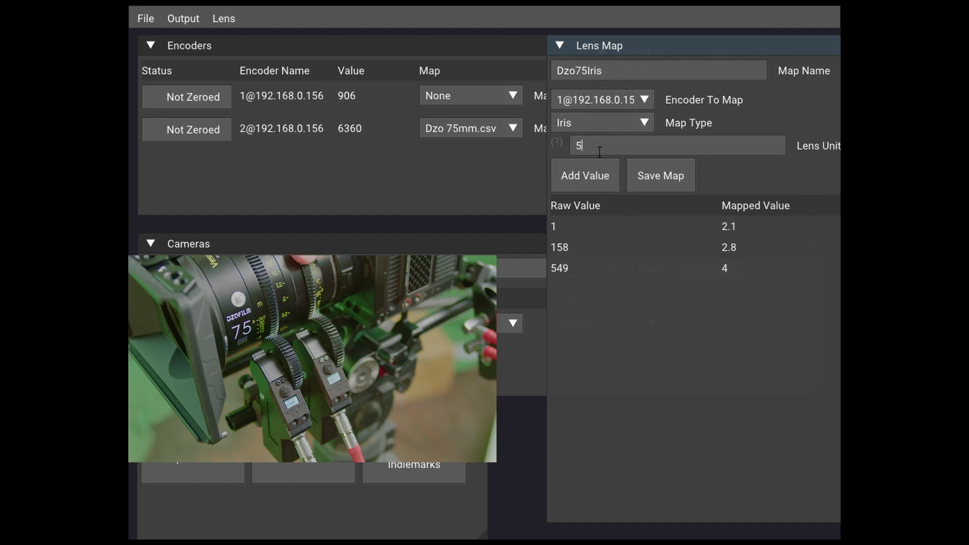
type(".6")
key("Return")
type("8")
key("Return")
type("11")
key("Return")
type("16")
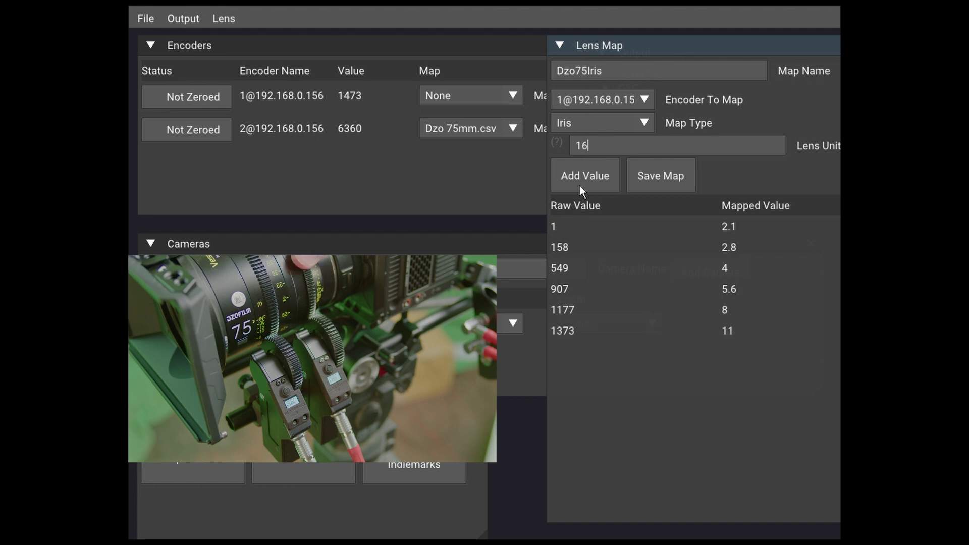
key("Return")
type("22")
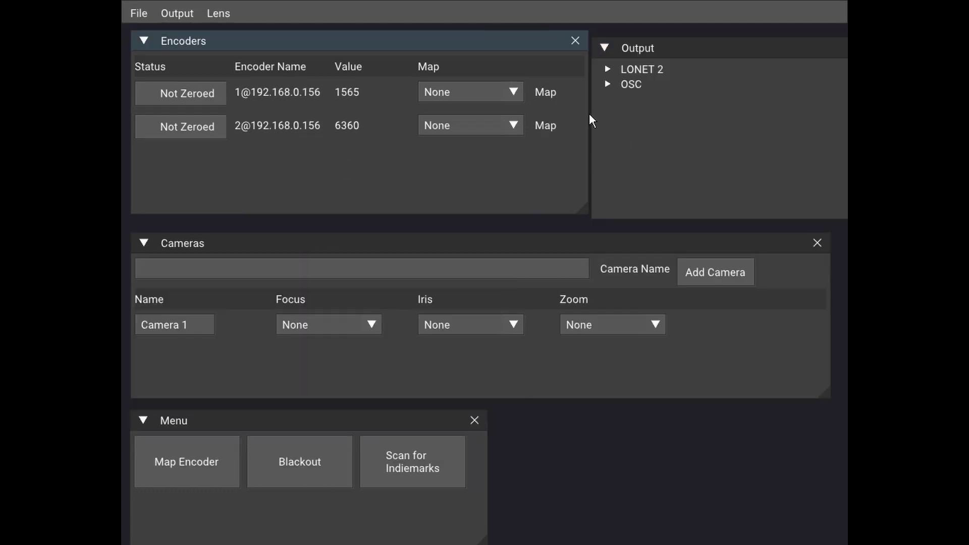
Assign the Dzo75Iris map to encoder 1 and the Dzo 75mm map to encoder 2.
left_click(496, 100)
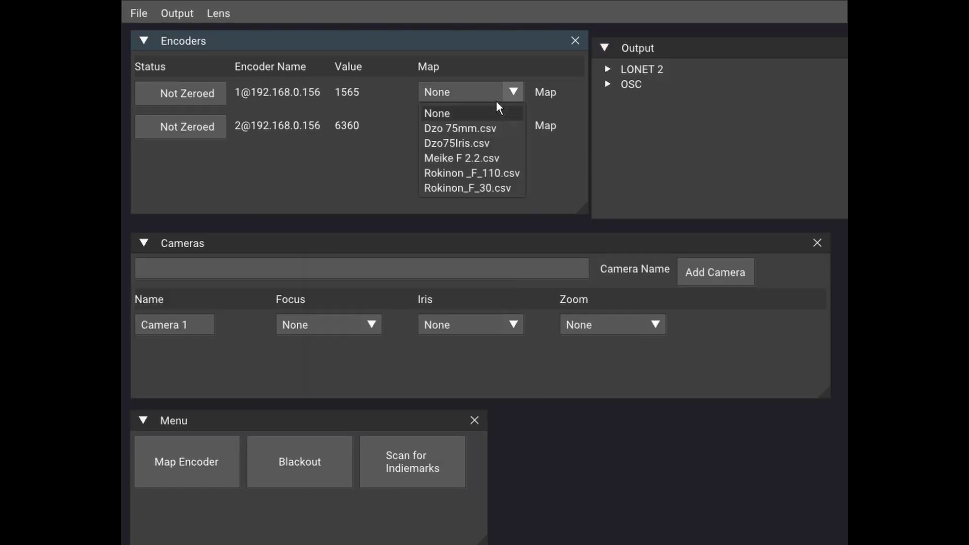
left_click(486, 146)
left_click(484, 129)
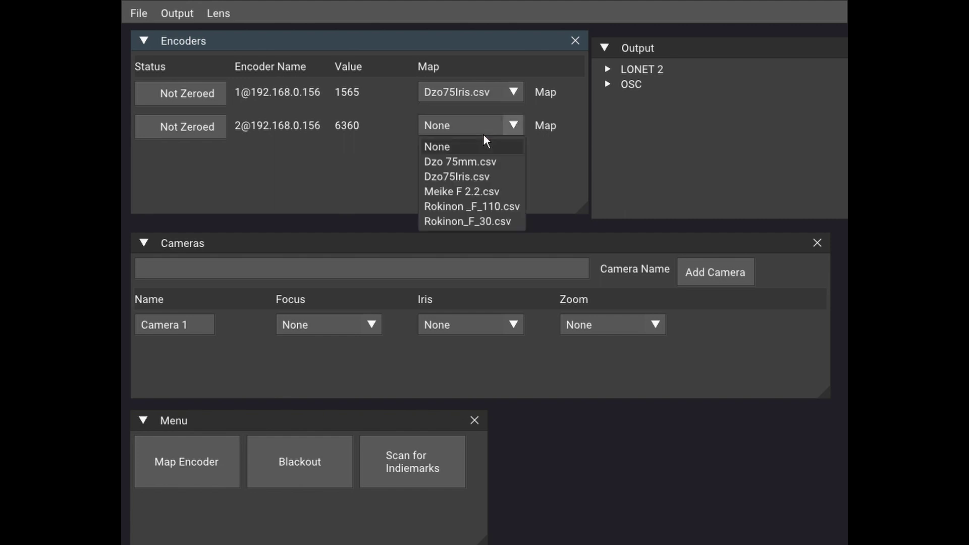
left_click(477, 167)
Drive Camera 1's focus from encoder 2 and its iris from encoder 1.
left_click(347, 332)
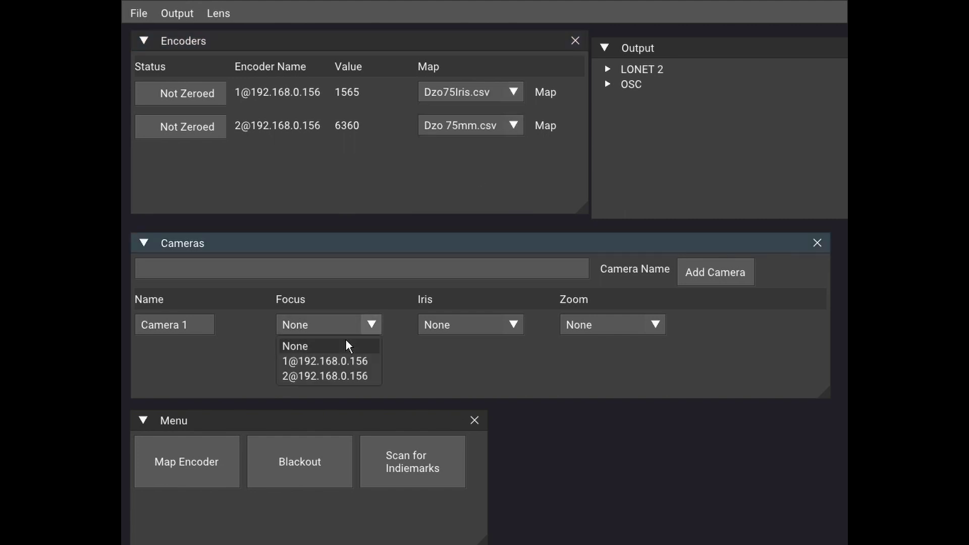
left_click(341, 379)
left_click(444, 325)
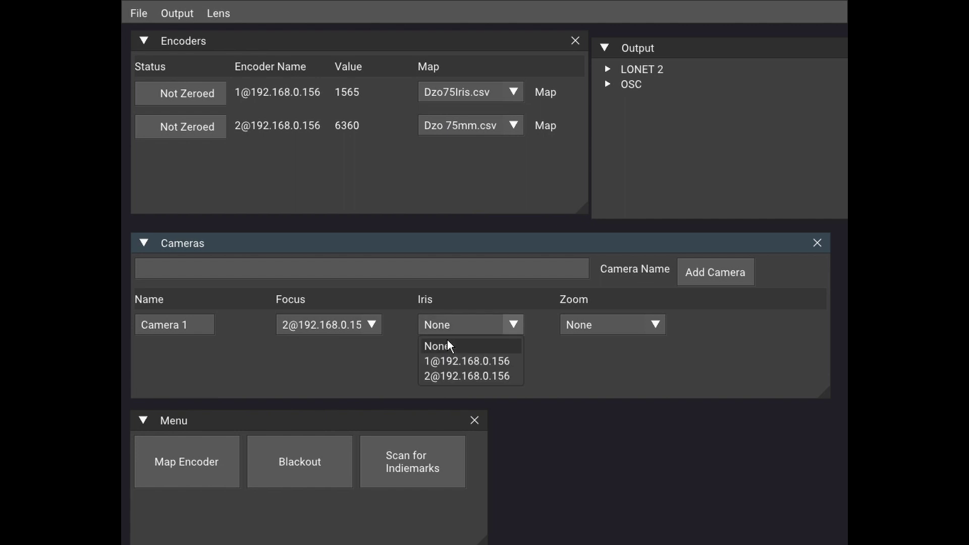
left_click(450, 362)
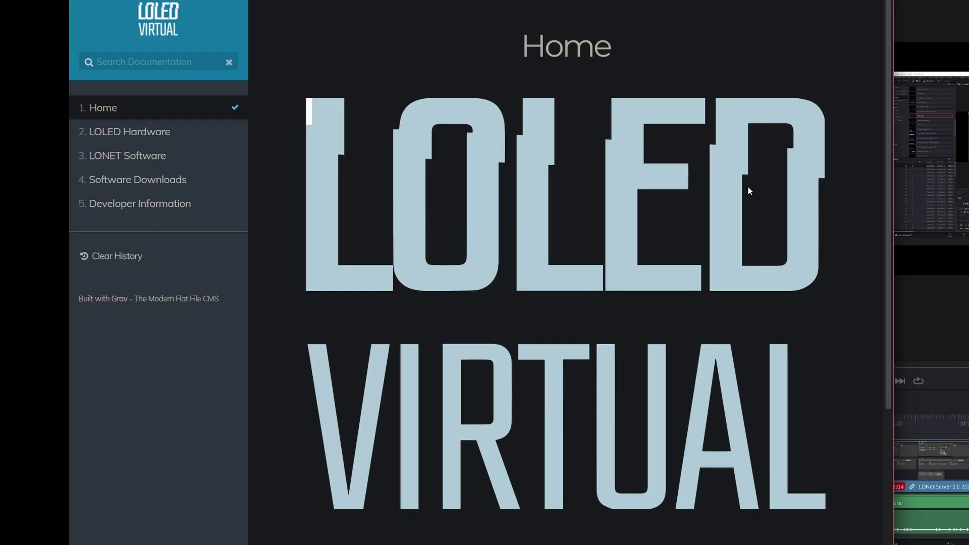
Go to the docs' Unreal Plugin Releases page and open Plugins > LONET2LiveLink in the Testn427 project.
left_click(142, 188)
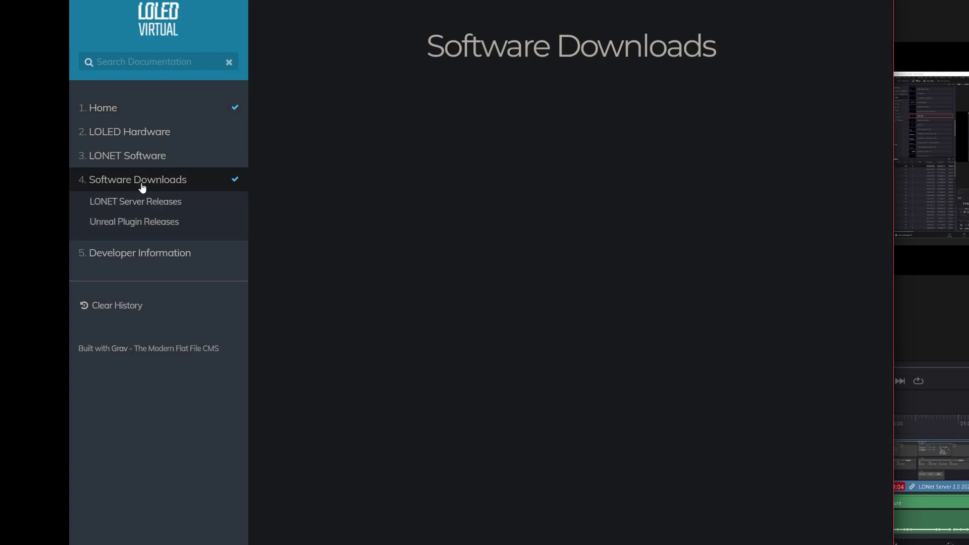
left_click(135, 225)
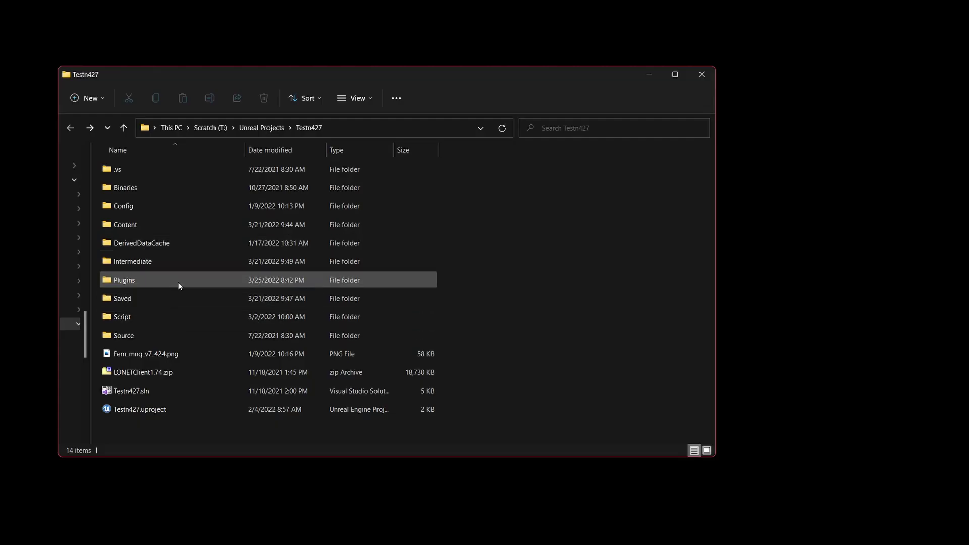
double_click(178, 282)
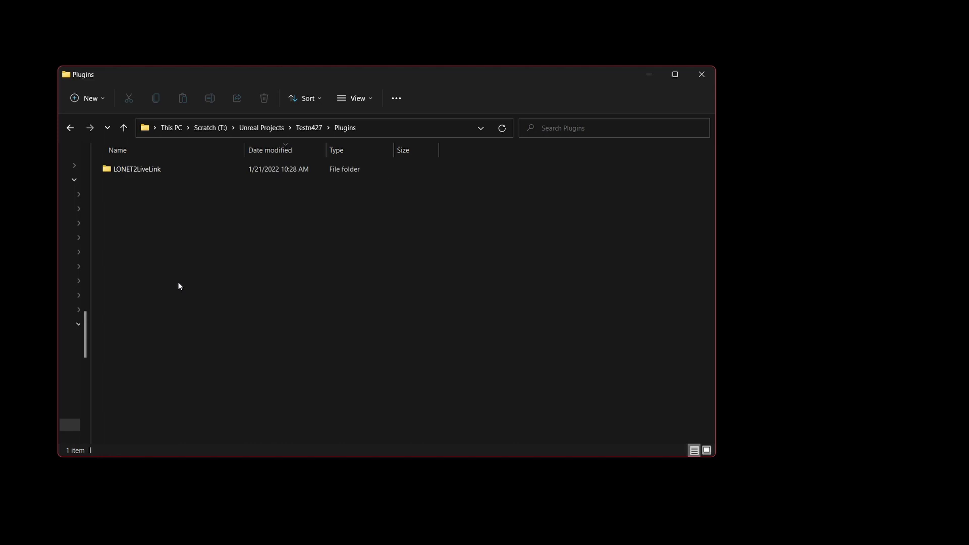
double_click(168, 168)
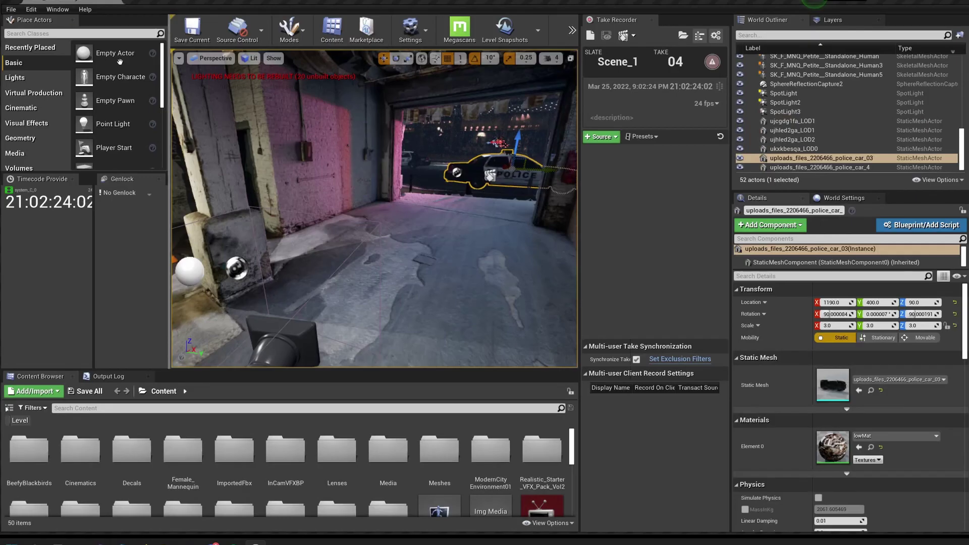
Add a LONET 2 LiveLink source in the Live Link window, then close the window.
left_click(57, 9)
left_click(84, 139)
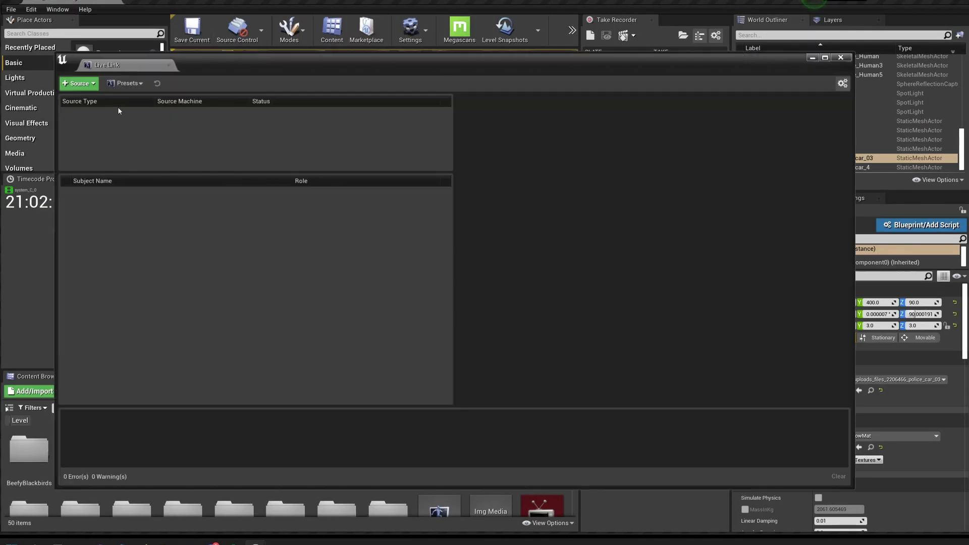
left_click(79, 83)
mouse_move(132, 161)
left_click(242, 159)
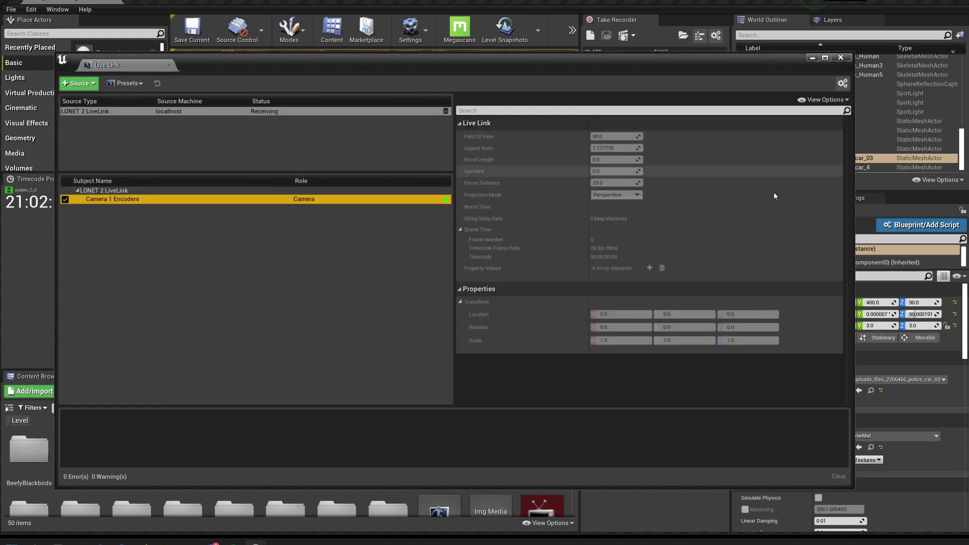
left_click(842, 57)
left_click(76, 35)
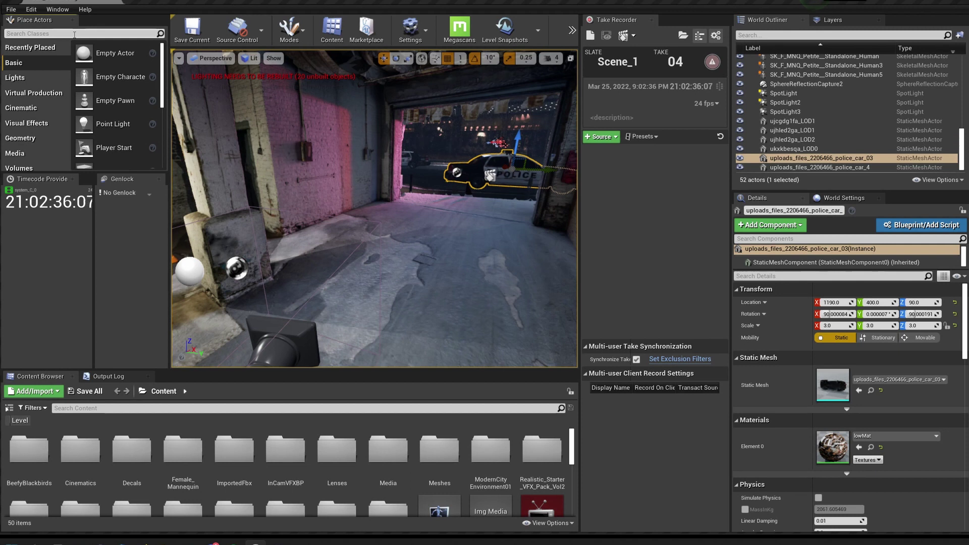
Place a Cine Camera Actor and give it a Live Link Controller with subject Camera 1 Encoders.
type("cine")
left_click_drag(51, 53, 424, 289)
scroll(424, 289, "up", 3)
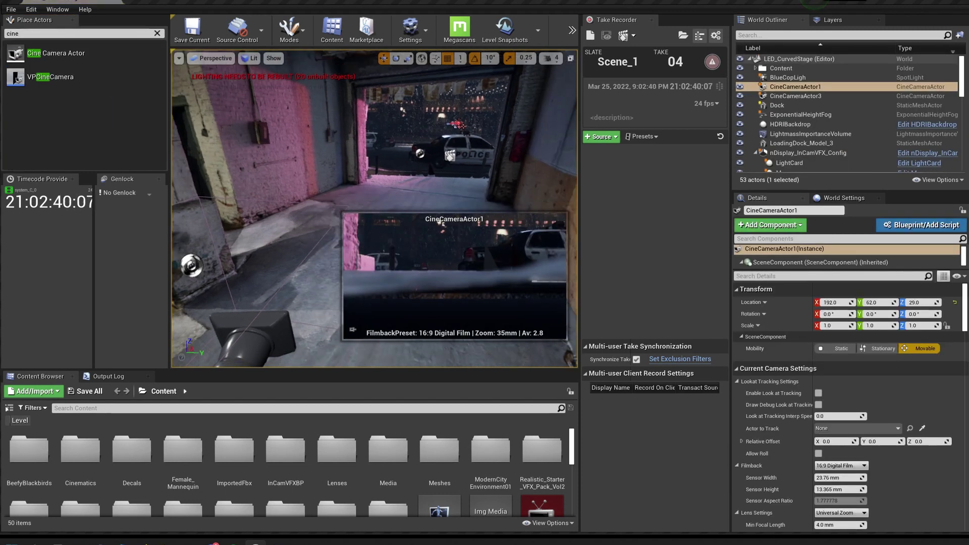
left_click(790, 225)
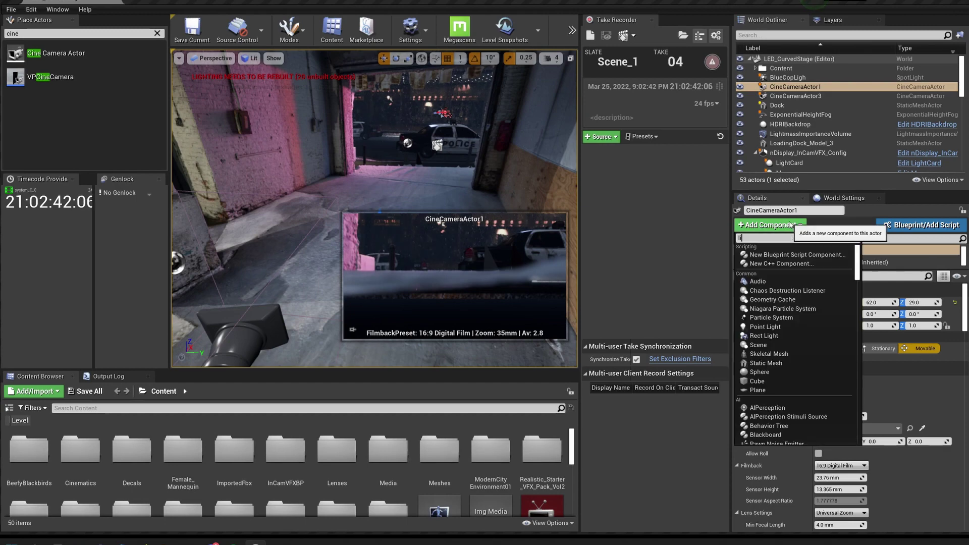
type("live")
left_click(783, 255)
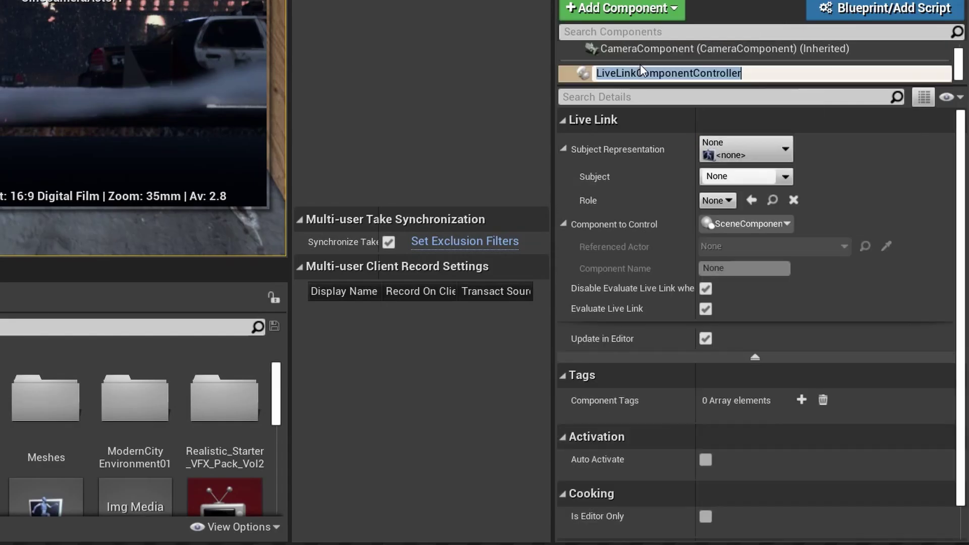
left_click(760, 150)
left_click(760, 150)
left_click(752, 207)
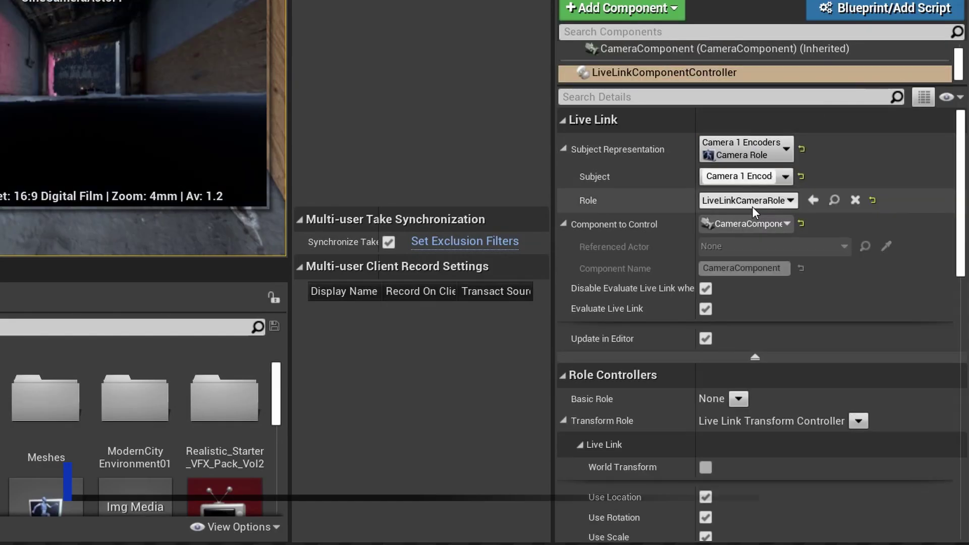
Disable the field of view, aspect ratio, focal length, projection mode and film back update flags.
scroll(640, 290, "down", 10)
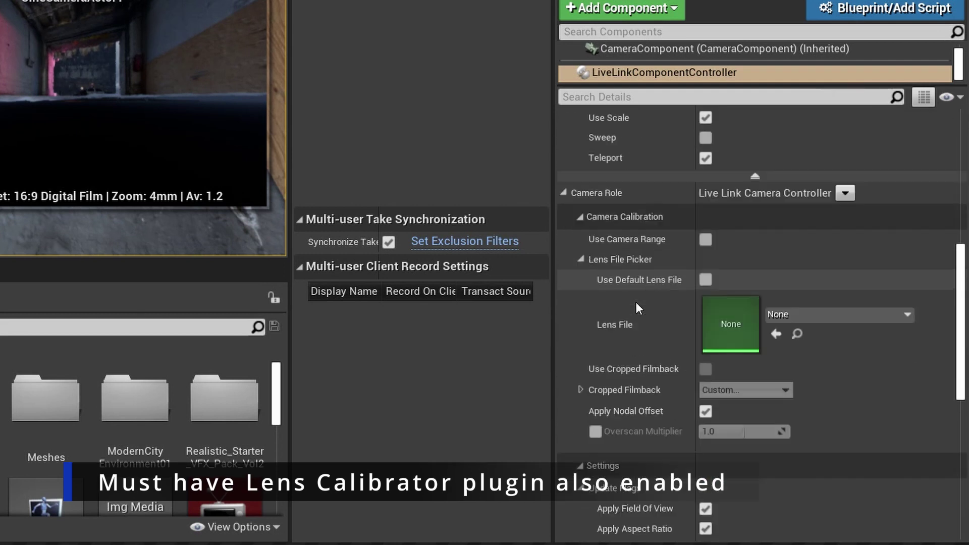
scroll(637, 304, "down", 10)
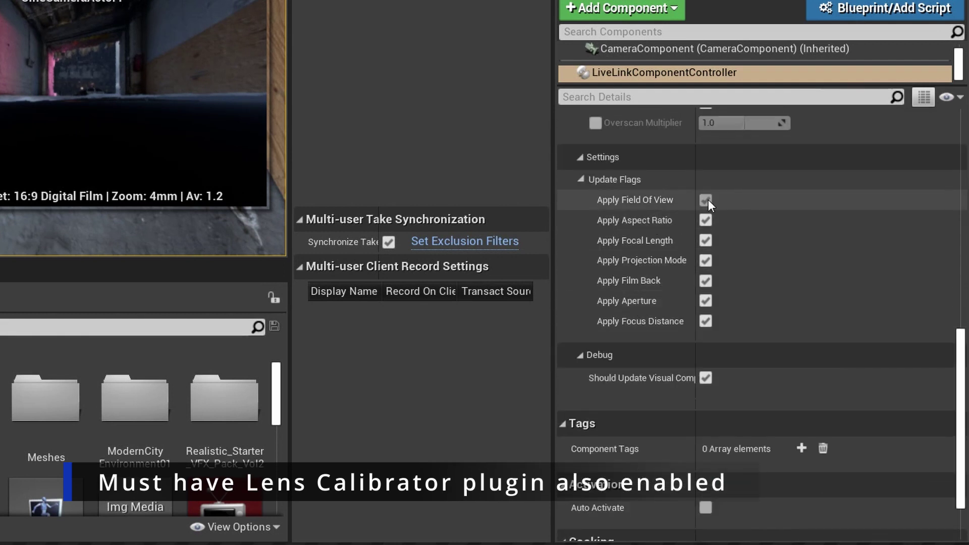
left_click(706, 200)
left_click(706, 220)
left_click(707, 241)
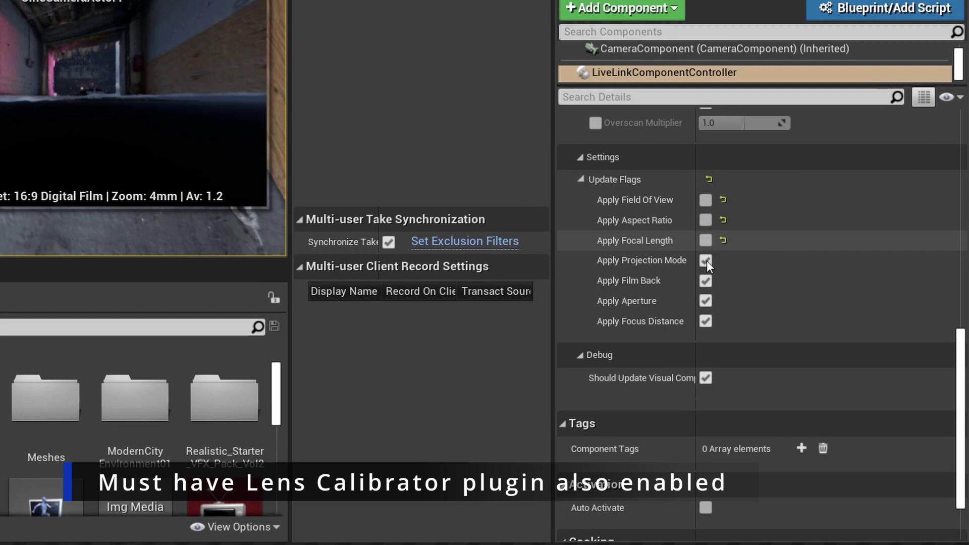
left_click(707, 260)
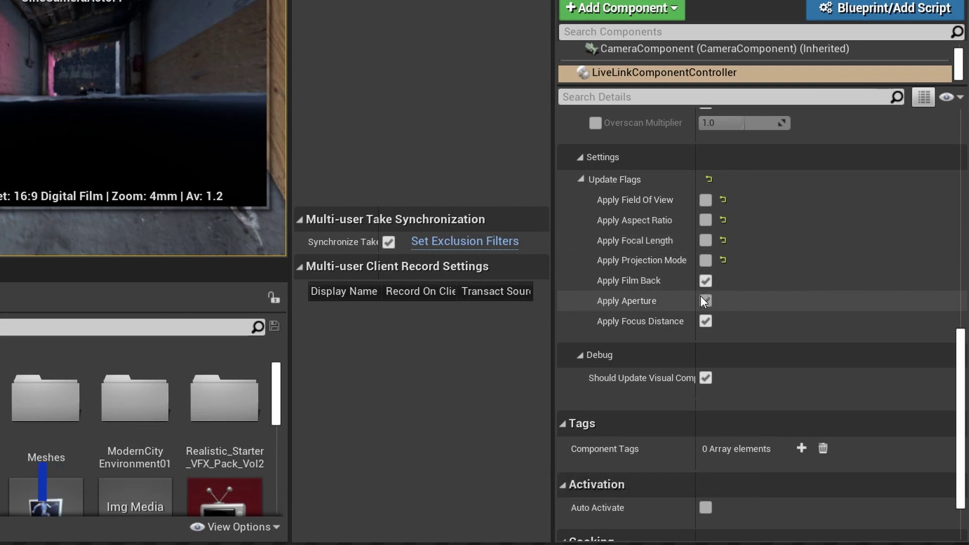
left_click(707, 281)
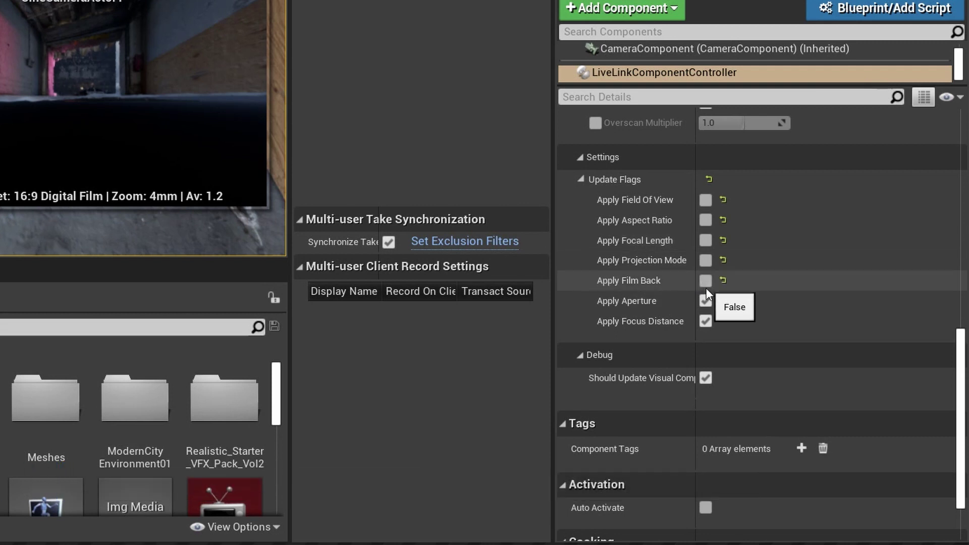
scroll(707, 288, "up", 1)
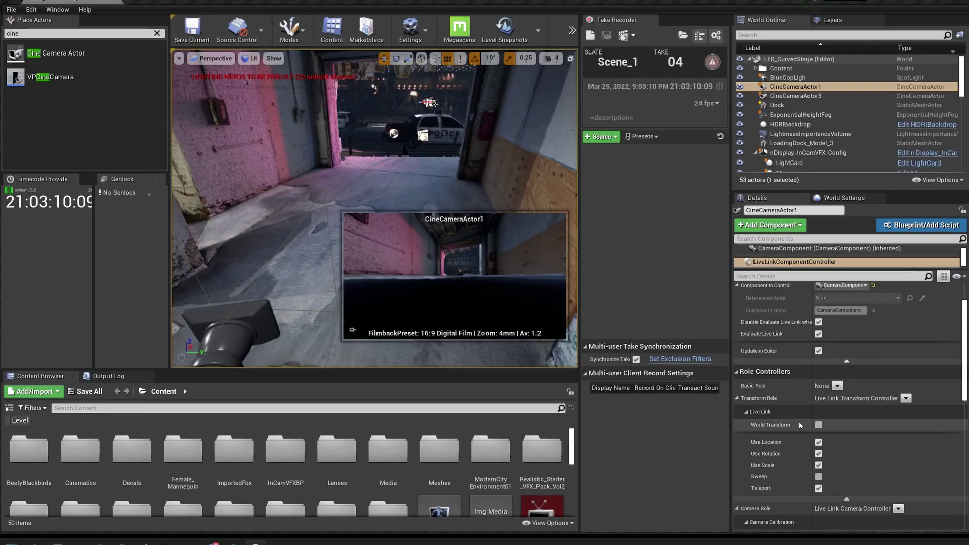
Turn off Live Link's location, scale and teleport options for the camera transform.
left_click(818, 442)
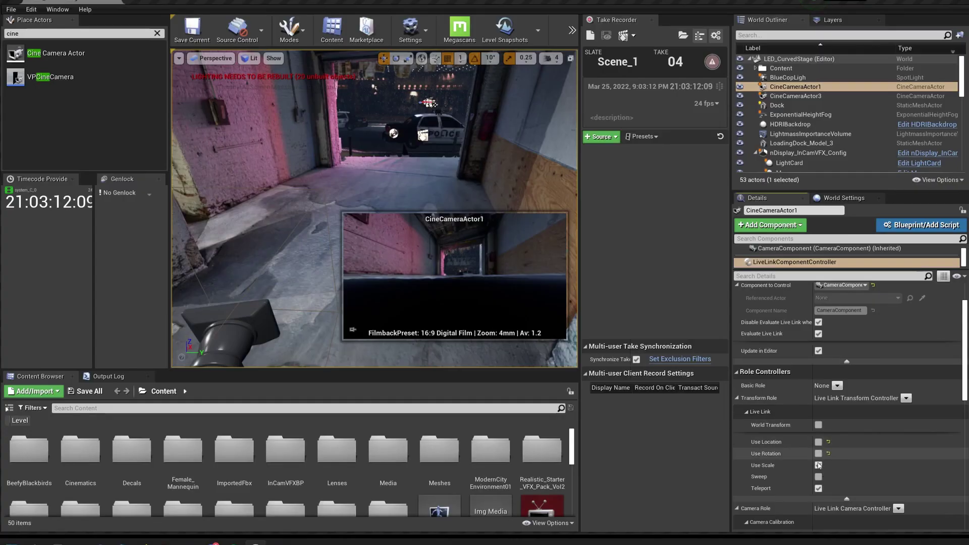
left_click(819, 465)
left_click(818, 489)
scroll(784, 429, "down", 3)
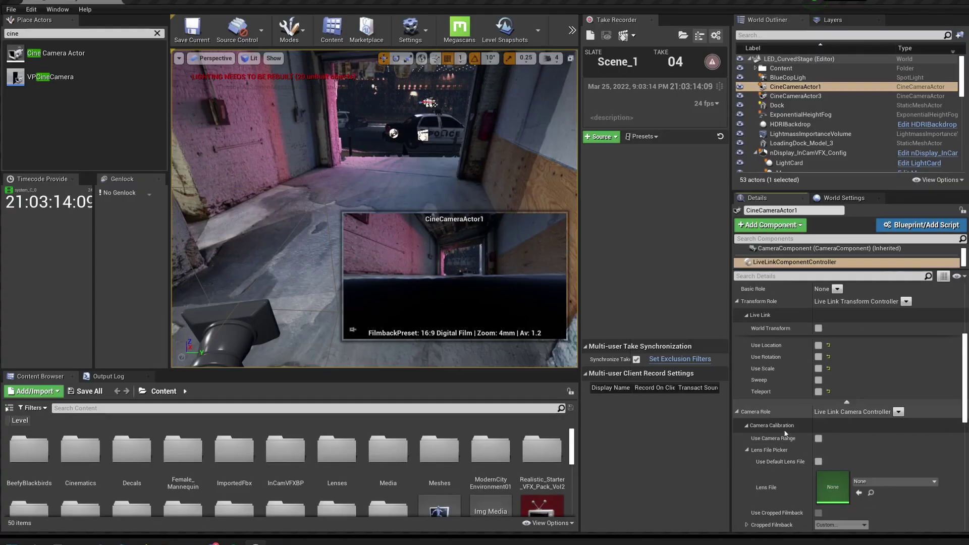
Raise the CameraComponent's focal length to about 18.94 and focus manually on the police car.
left_click(807, 248)
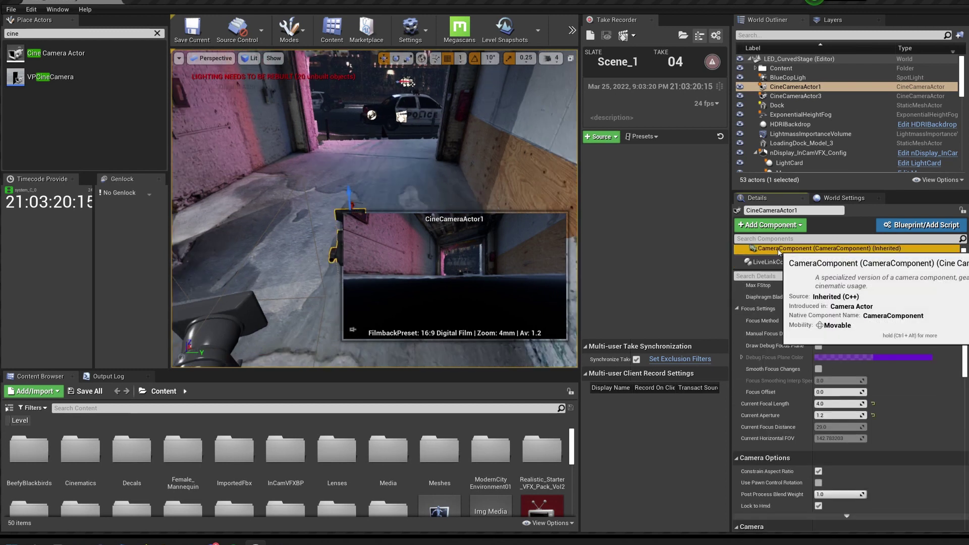
left_click_drag(830, 408, 868, 408)
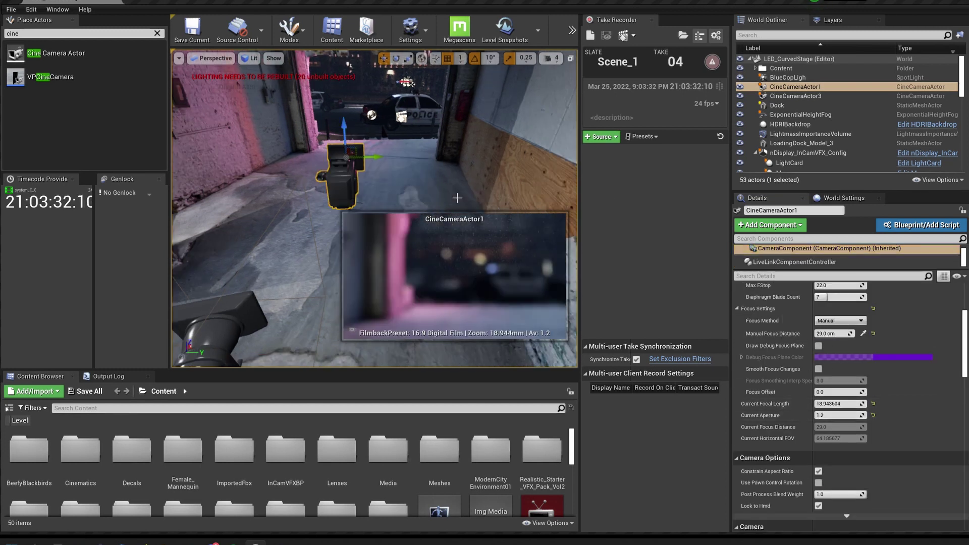
left_click(457, 198)
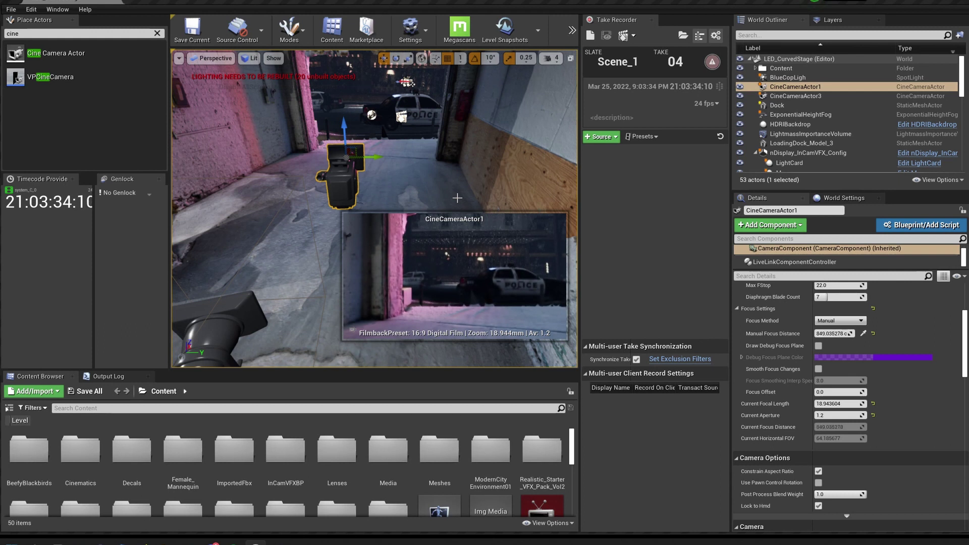